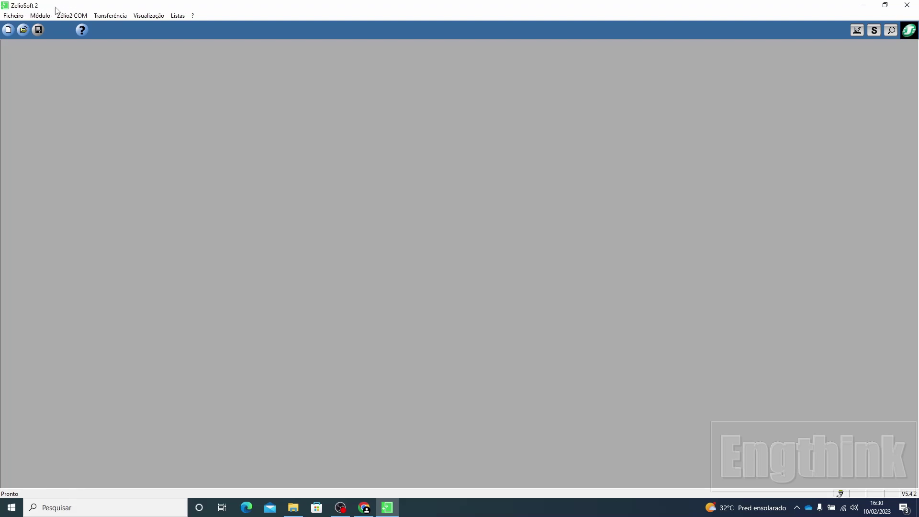
Check the ZelioSoft 2 version and component information, and close it
click(194, 17)
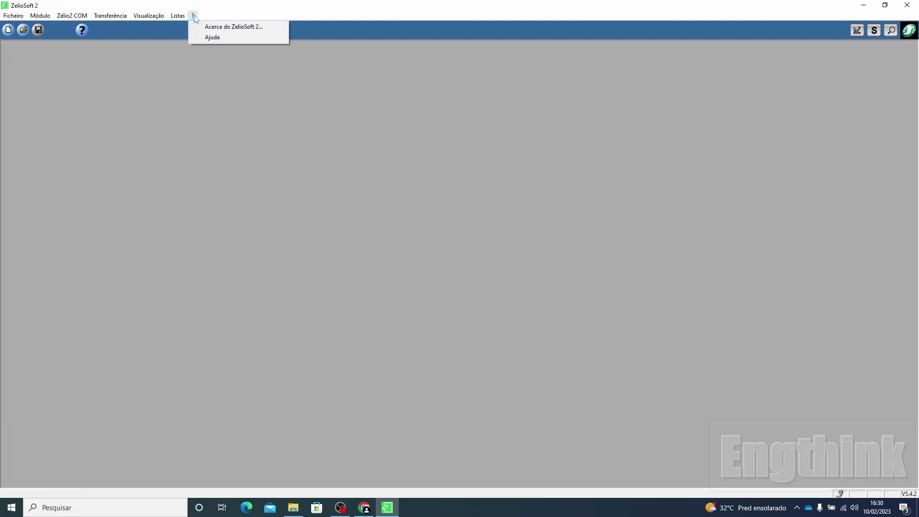
click(213, 28)
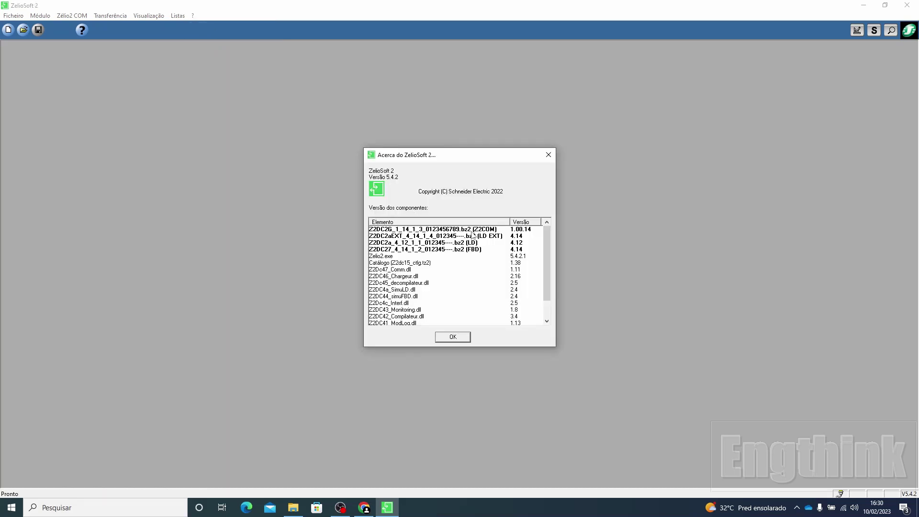
click(454, 338)
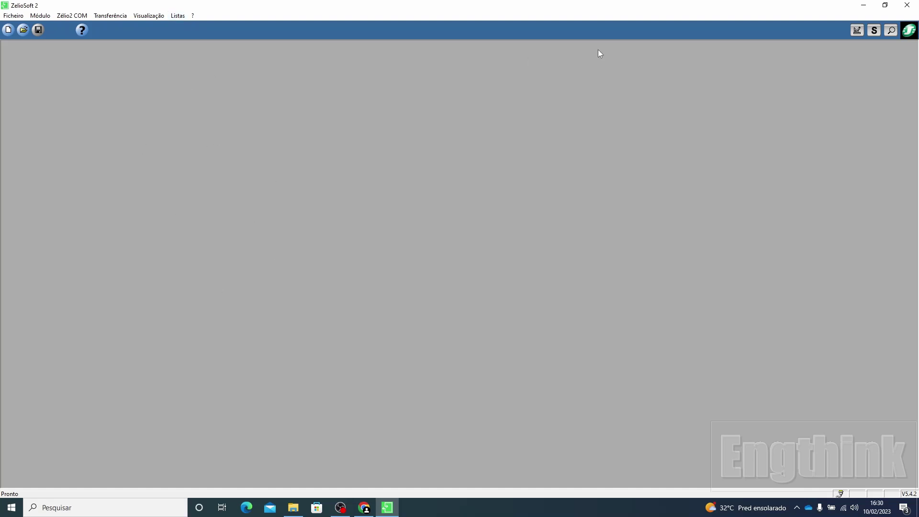
Locate the Software Update shortcut on the Windows desktop, and return to the ZelioSoft 2 window
click(863, 5)
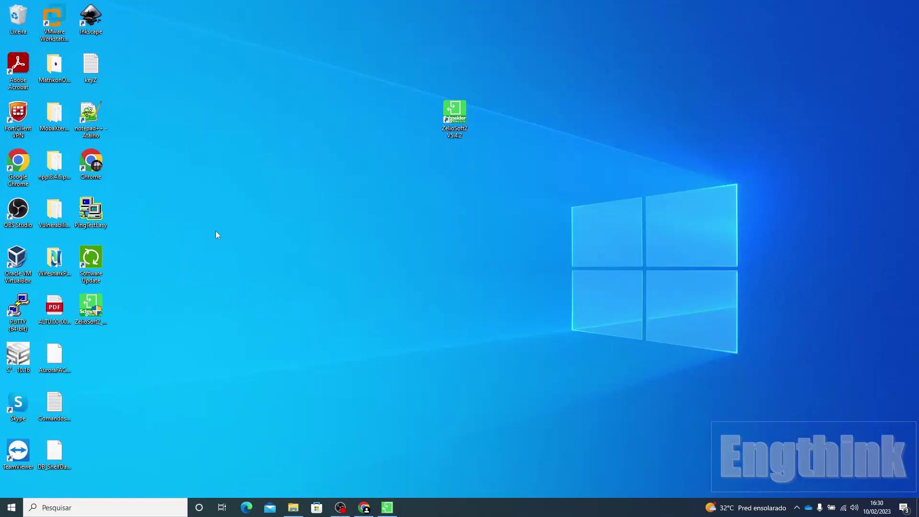
click(91, 261)
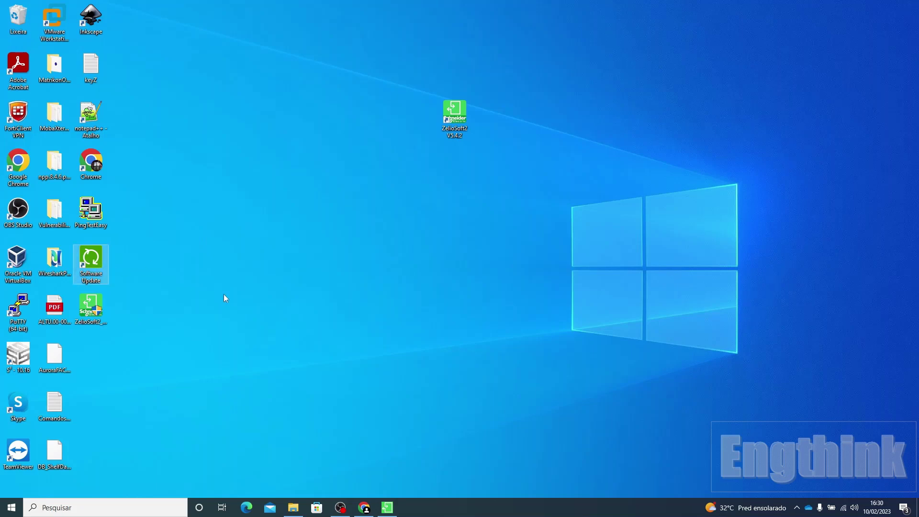
click(387, 510)
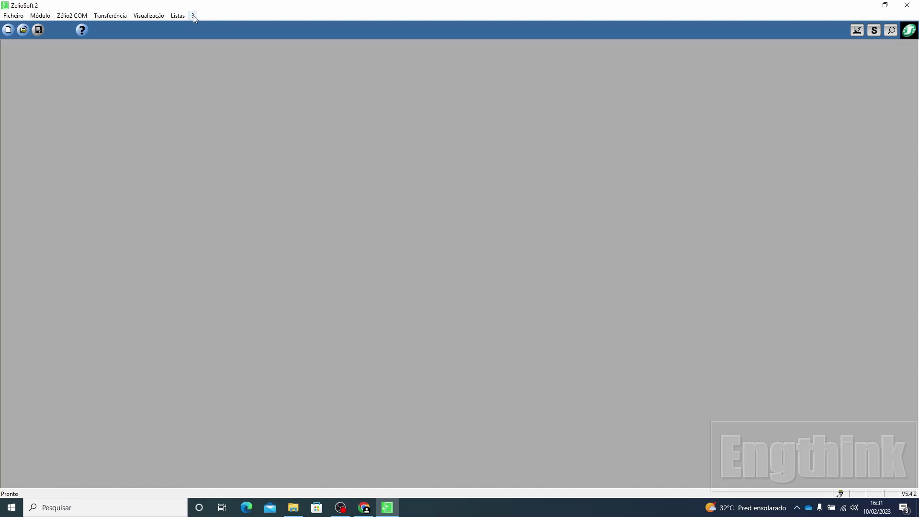
Start a new program and browse the Zelio module types offered in each of the six module categories
click(21, 18)
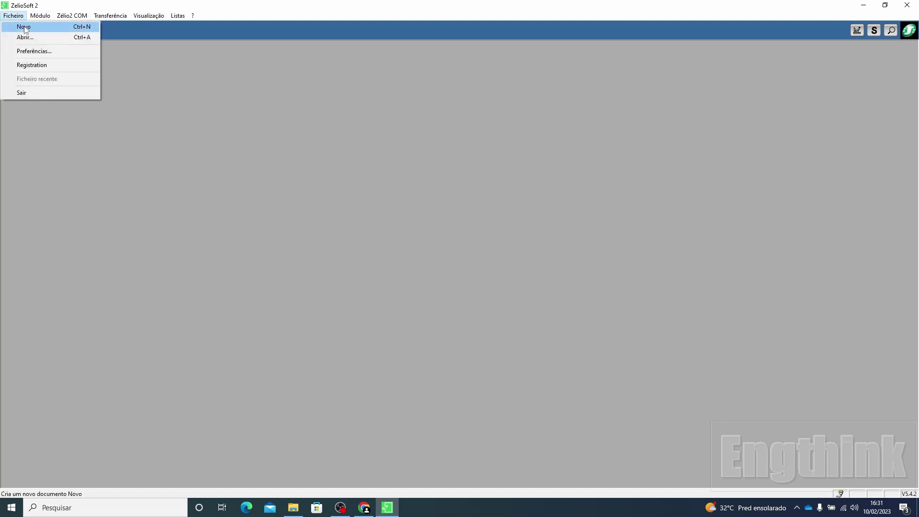
click(24, 27)
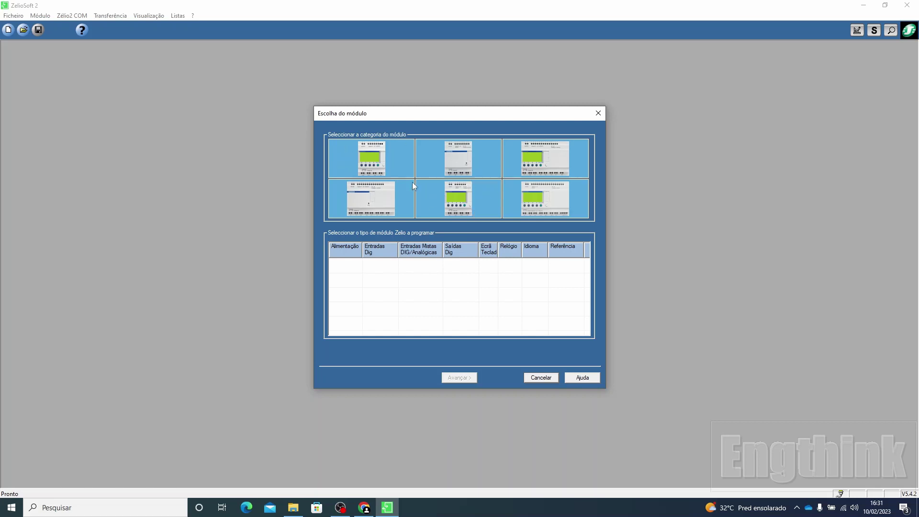
click(379, 166)
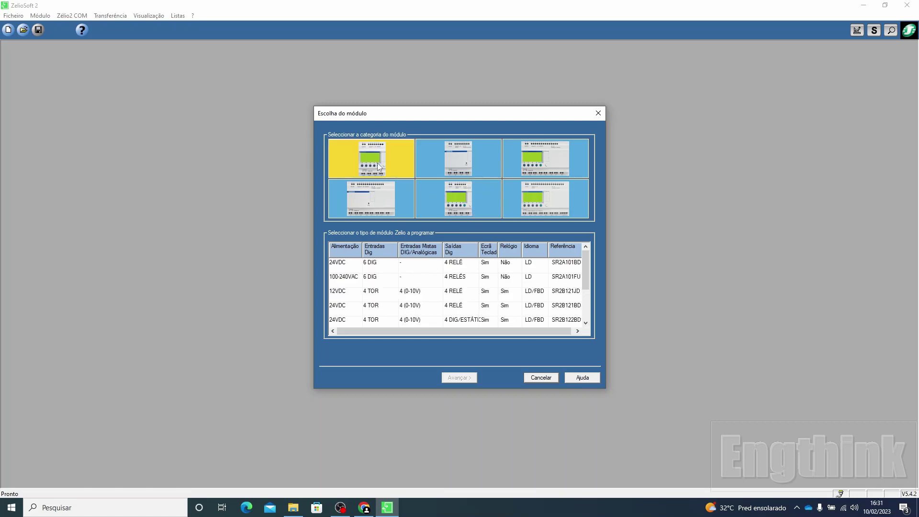
click(446, 156)
click(535, 156)
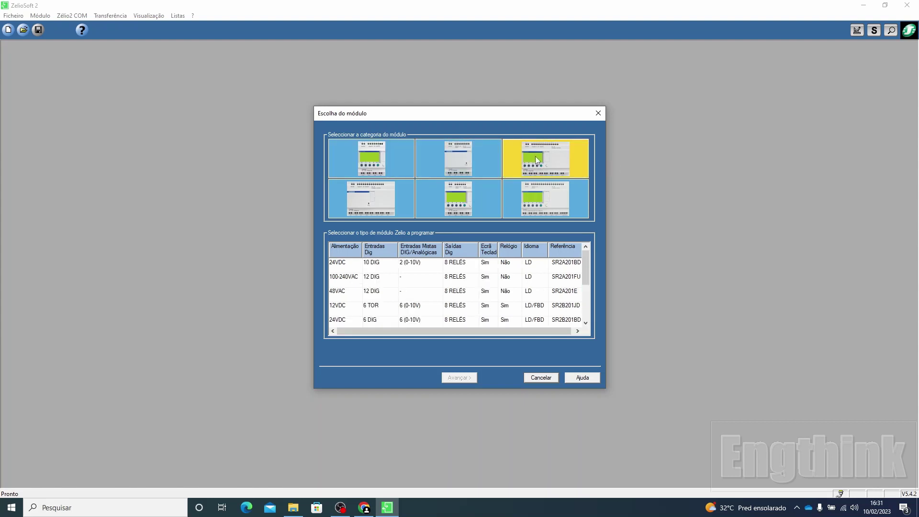
click(370, 195)
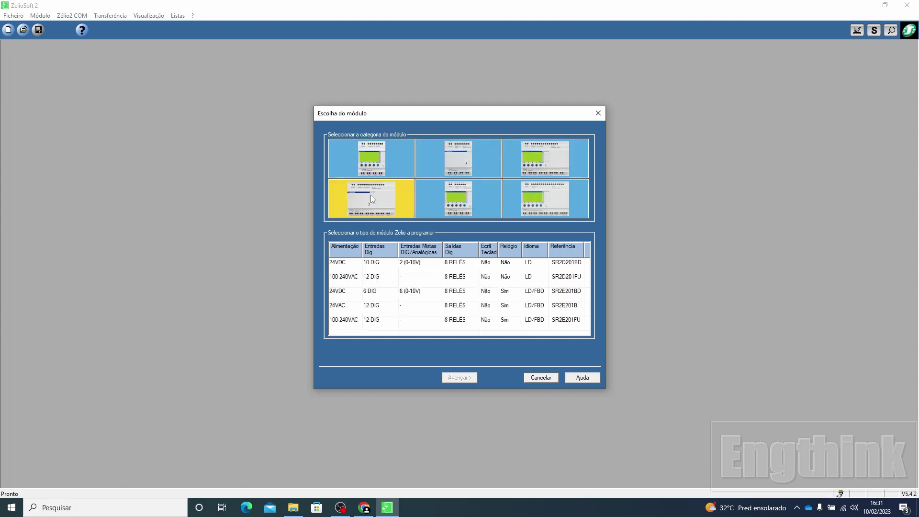
click(444, 198)
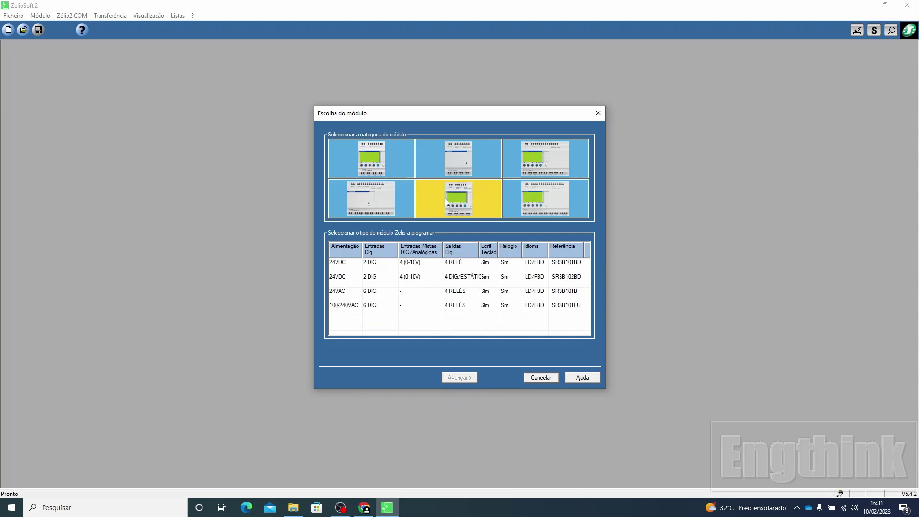
click(533, 206)
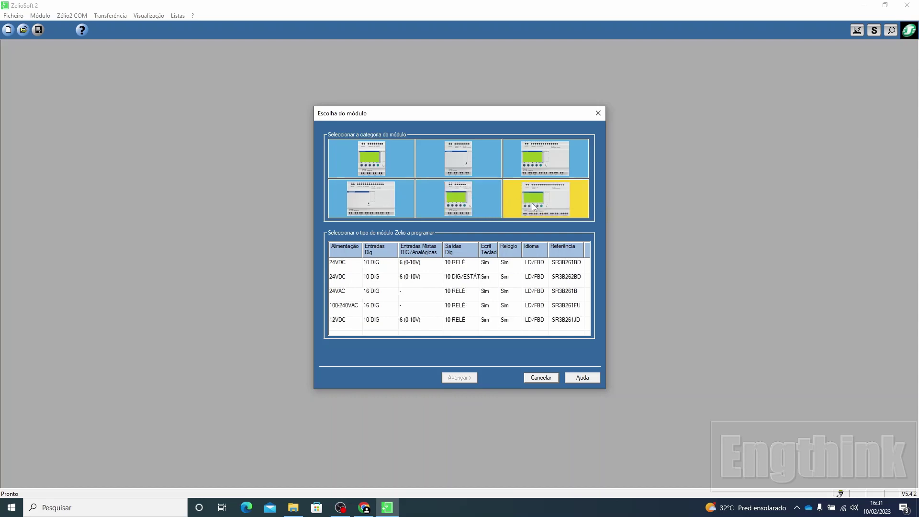
Compare the compact SR2 modules with display against the compact SR3 modules by inputs, clock, language and reference
click(386, 167)
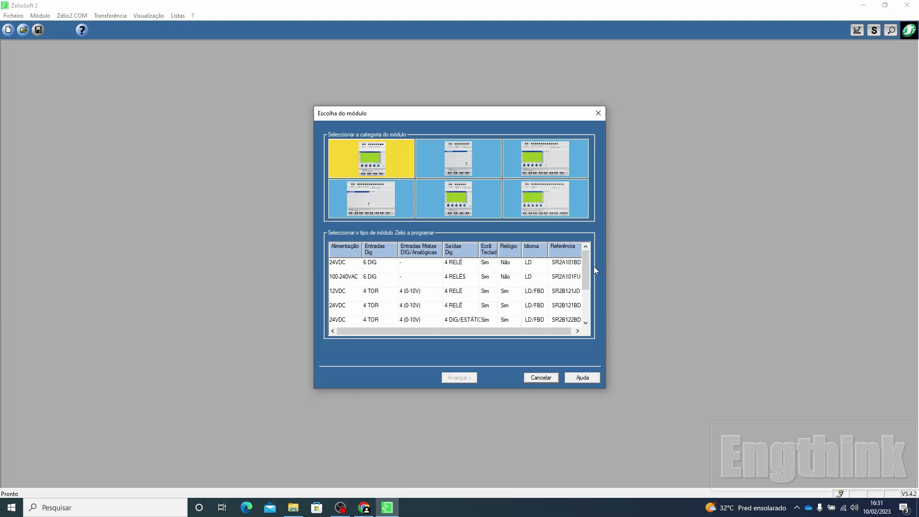
drag(536, 330, 551, 327)
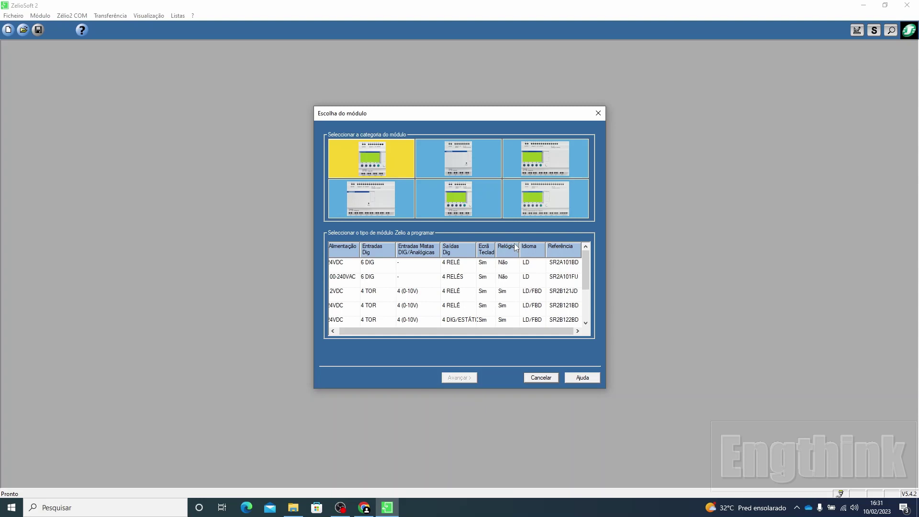
drag(431, 331, 430, 330)
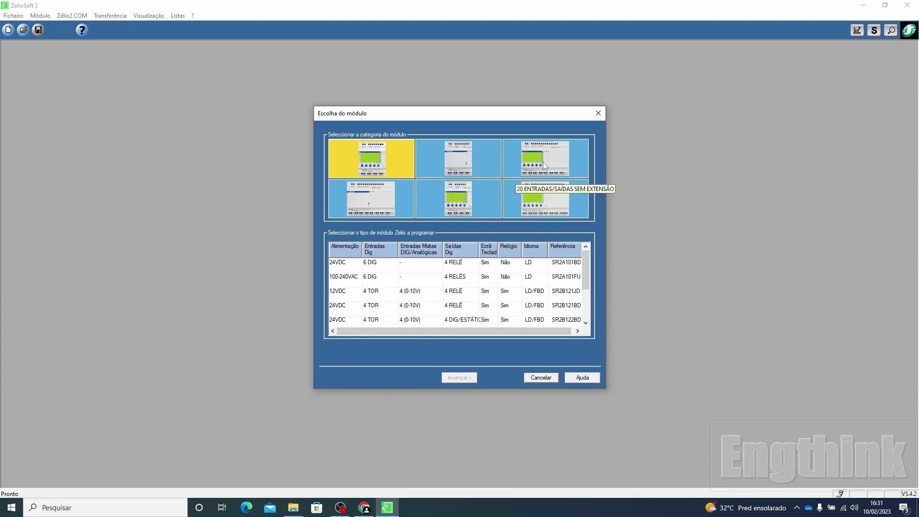
click(468, 197)
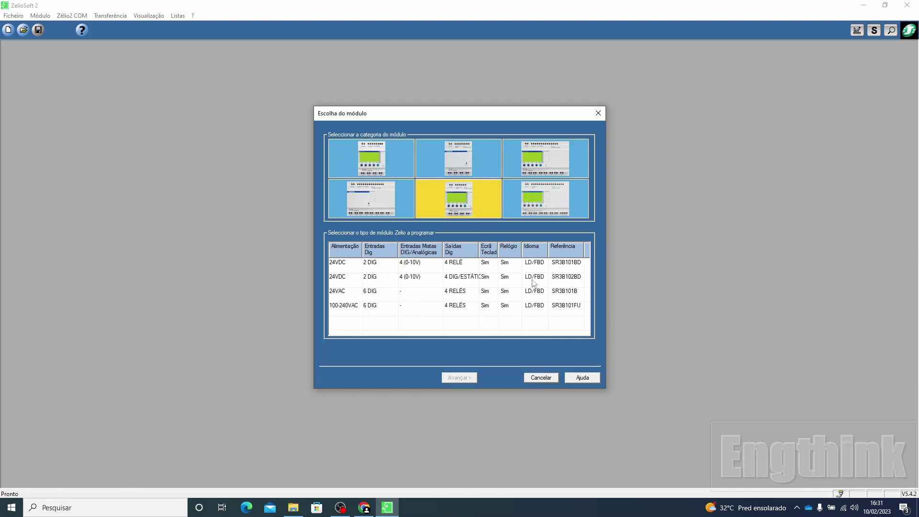
click(388, 166)
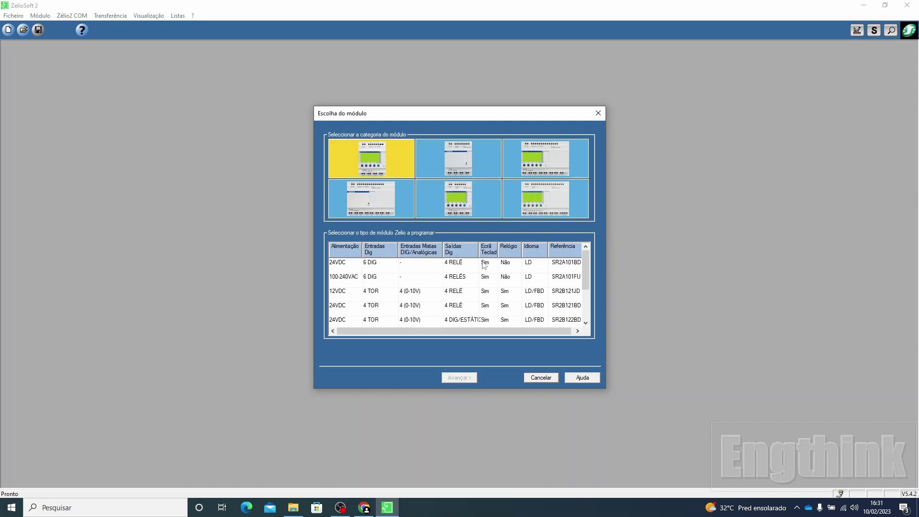
click(468, 208)
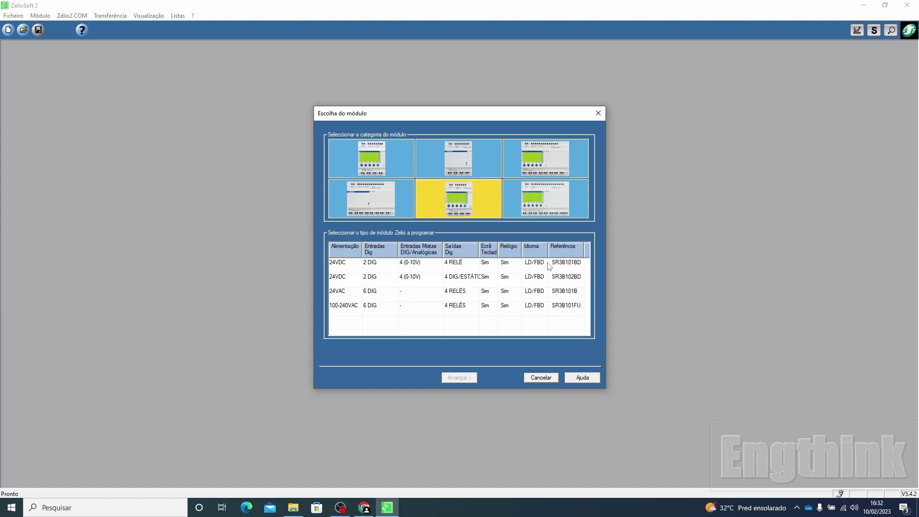
Examine the module categories without display, and review the LD/FBD models of the compact SR2 category with display
click(441, 163)
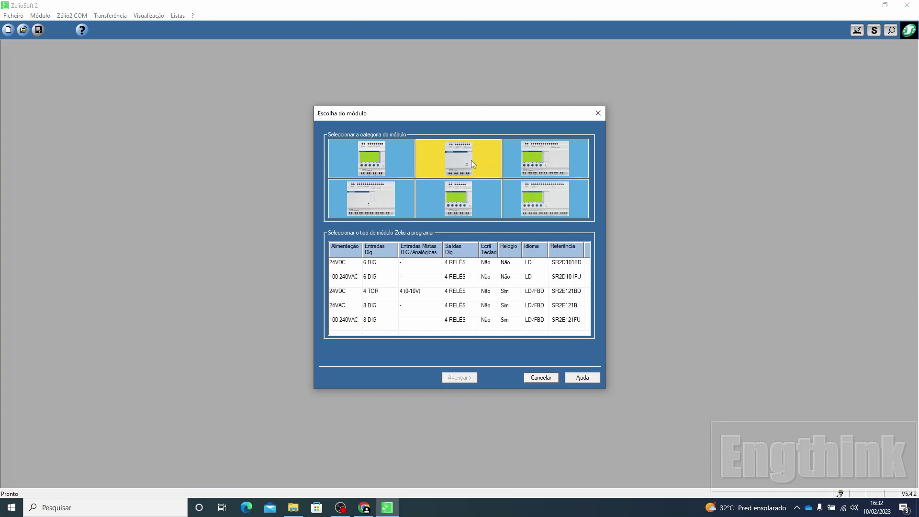
click(375, 190)
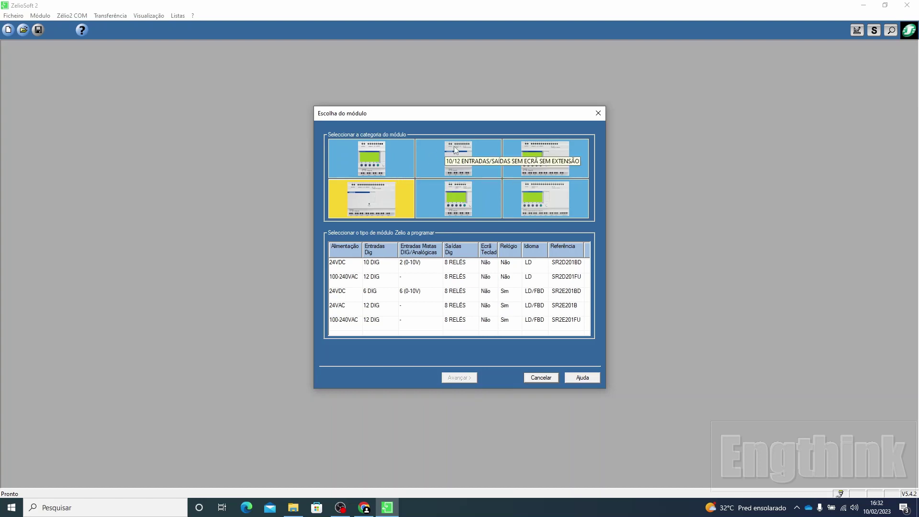
click(382, 163)
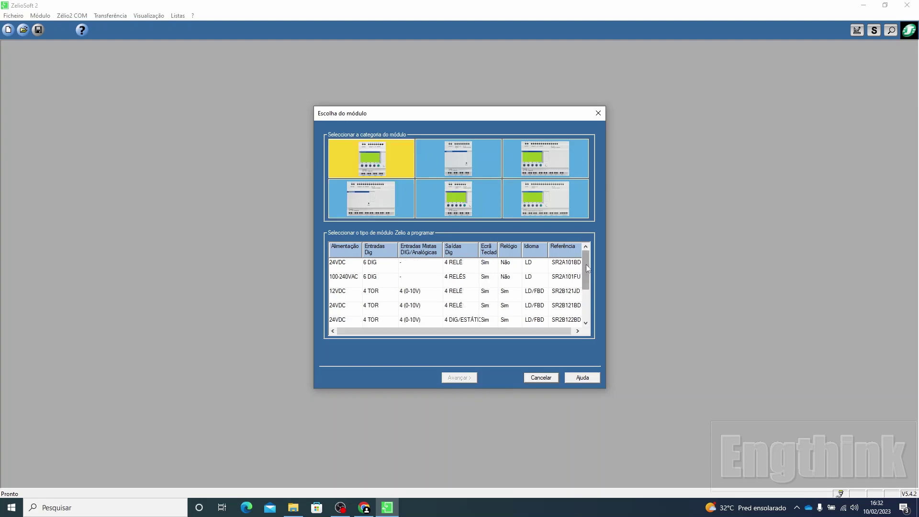
mouse_move(585, 264)
mouse_down()
mouse_move(588, 282)
mouse_move(591, 260)
mouse_up()
drag(587, 266, 588, 286)
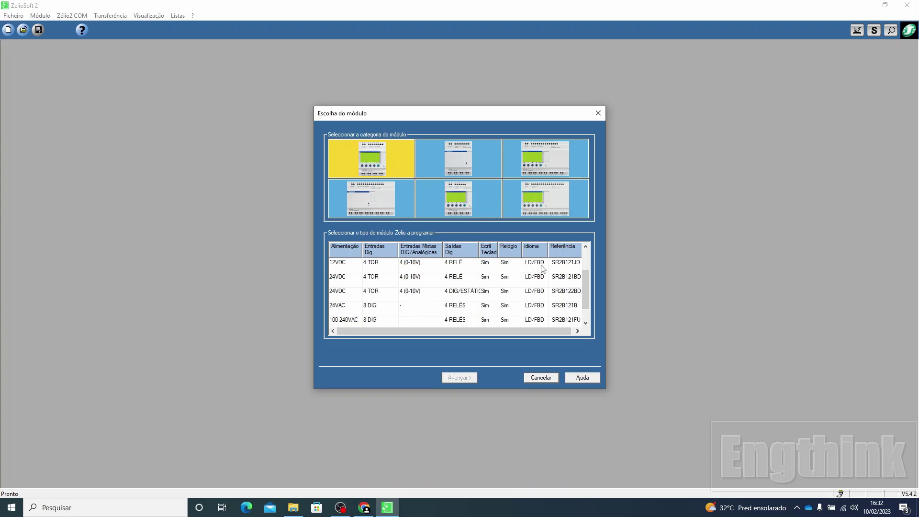
Compare the model lists of the SR3B10 and SR3B26 module categories
click(441, 201)
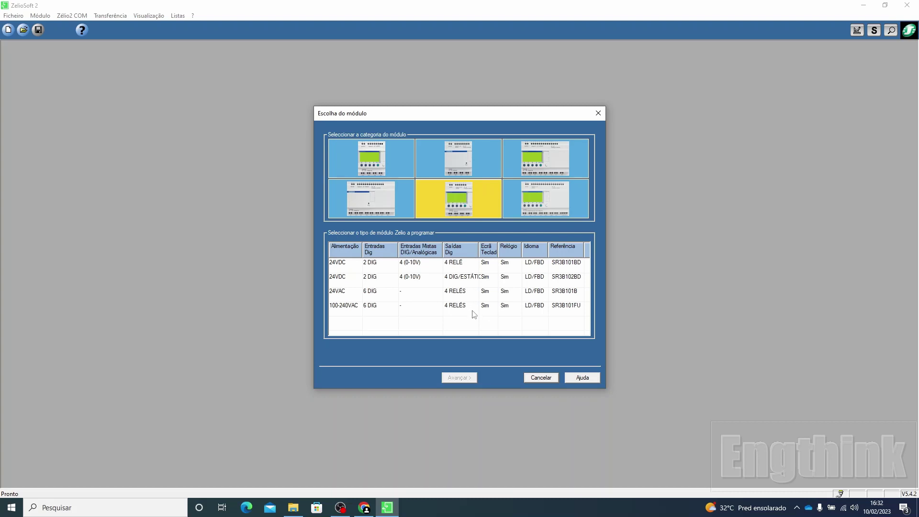
click(534, 205)
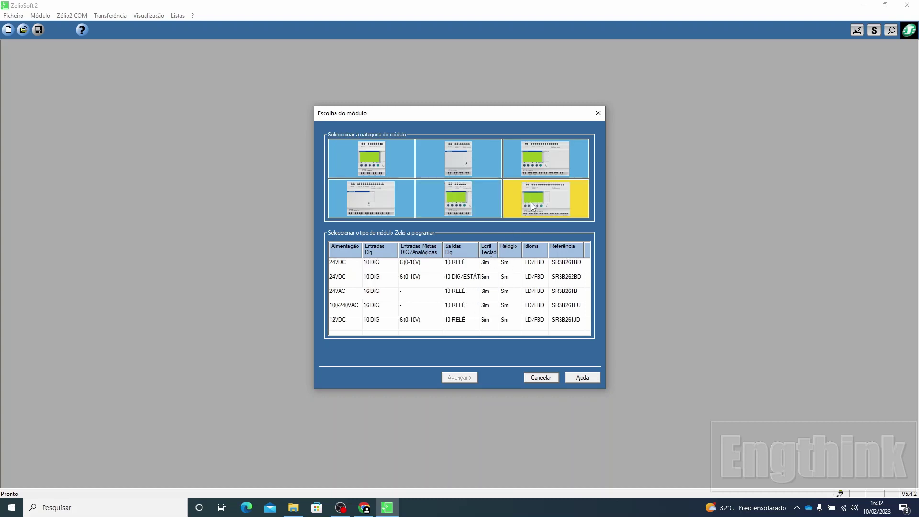
click(469, 201)
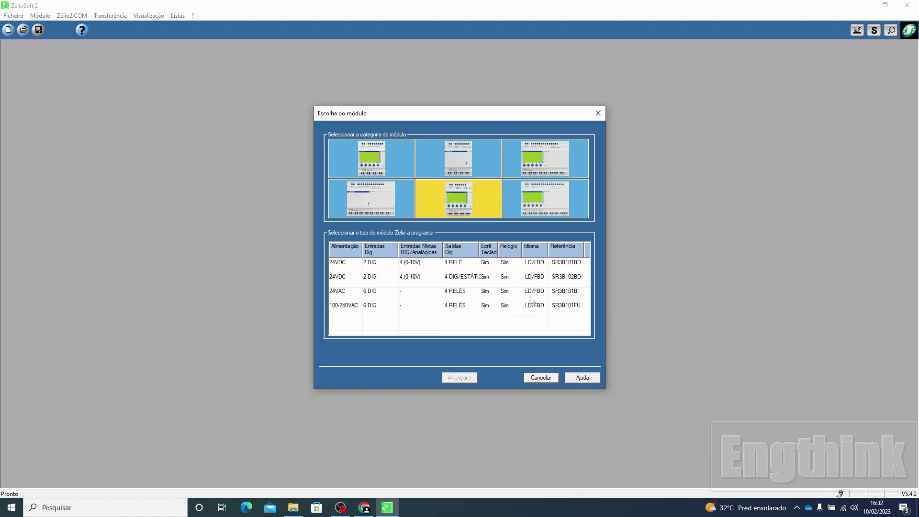
Choose the 24VDC module SR3B261BD with 10 digital inputs, 6 (0-10V) mixed inputs and 10 relay outputs, and continue to the extensions
click(531, 208)
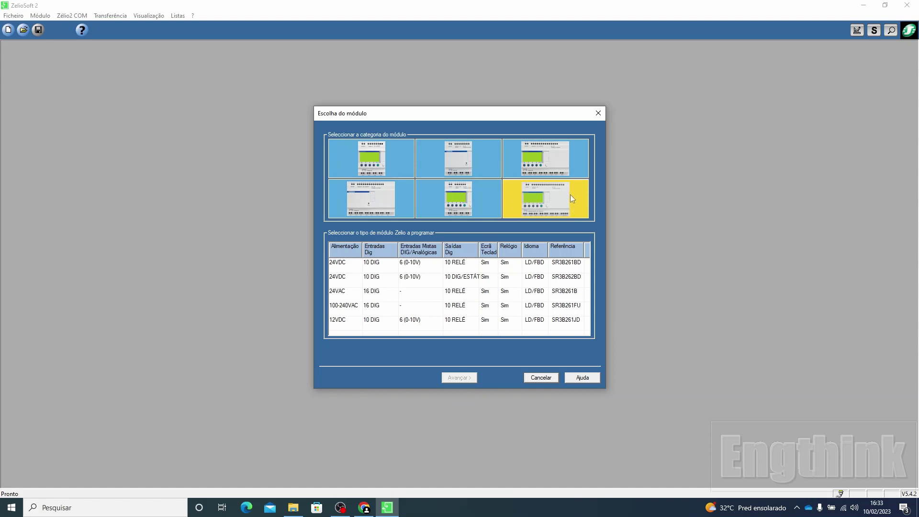
click(351, 267)
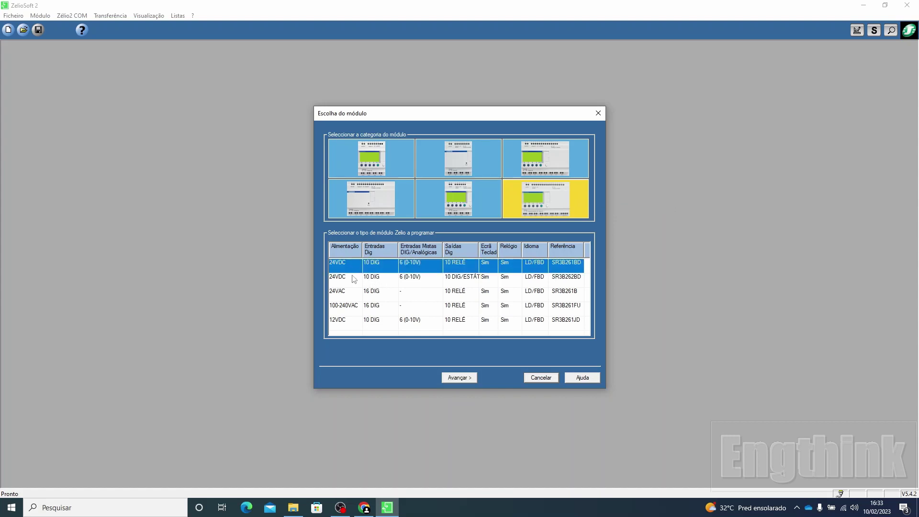
click(354, 278)
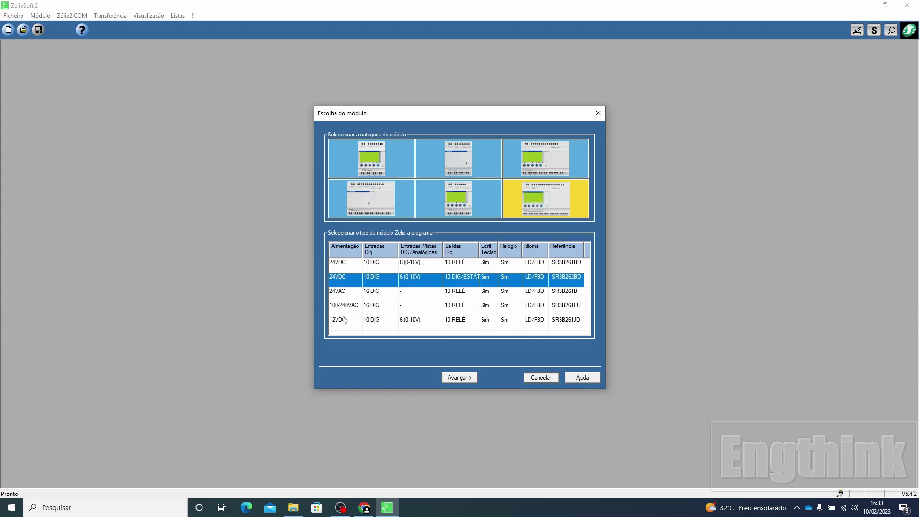
click(347, 268)
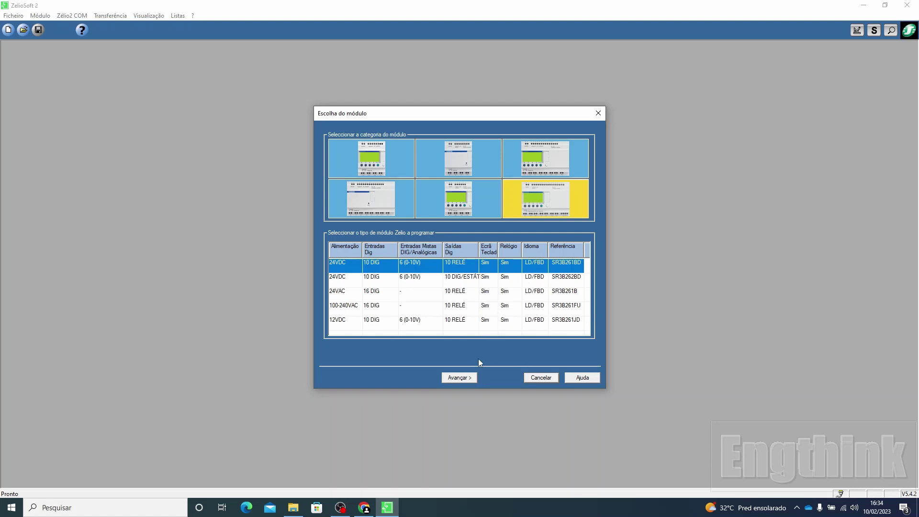
click(460, 378)
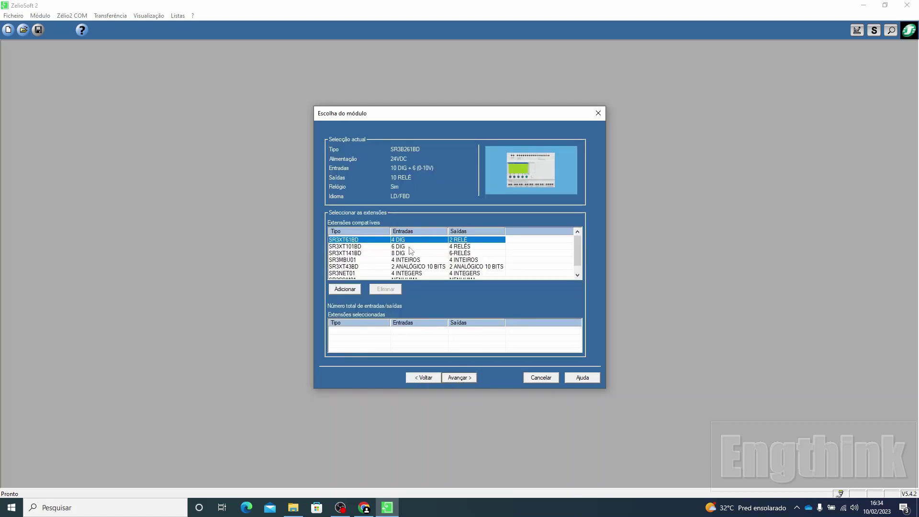
Look through the compatible extensions SR3XT101BD, SR3XT141BD, SR3MBU01 and SR3XT43BD
click(356, 247)
click(367, 253)
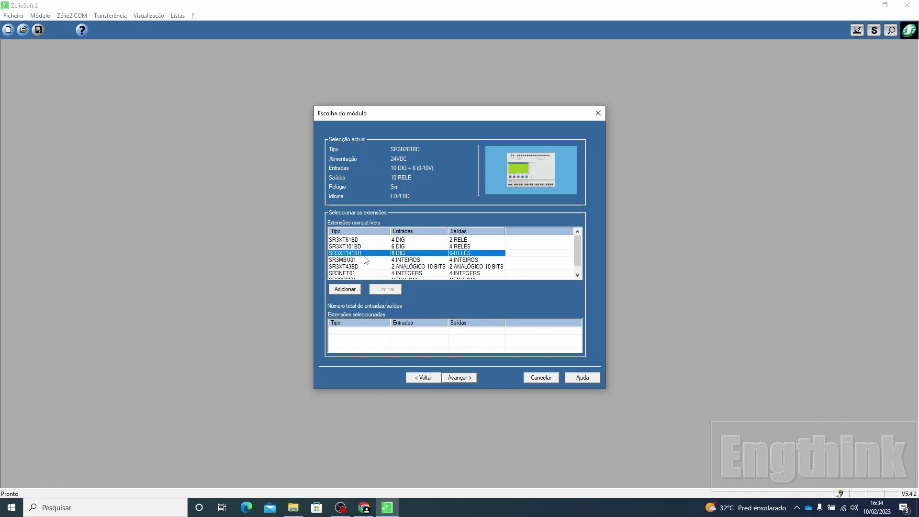
click(360, 260)
click(363, 267)
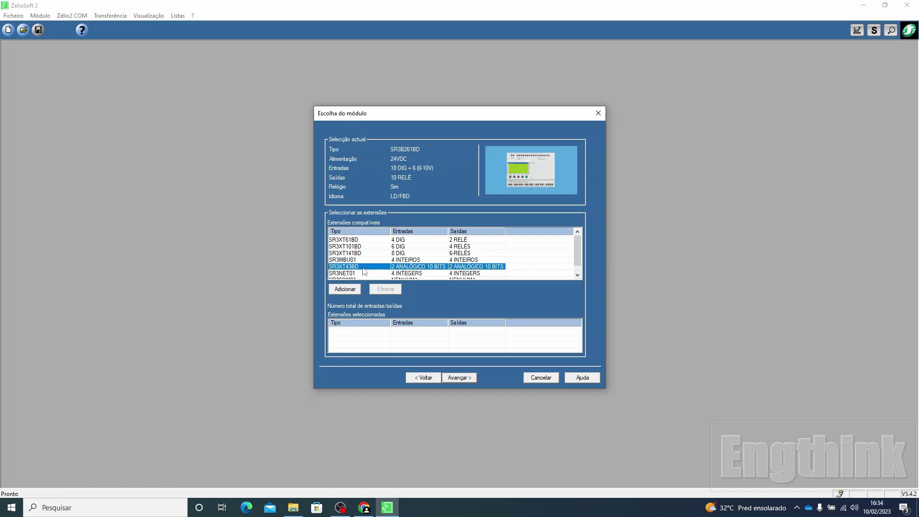
Continue without adding extensions, choose Ladder over FBD as the programming type, and create the program
click(461, 378)
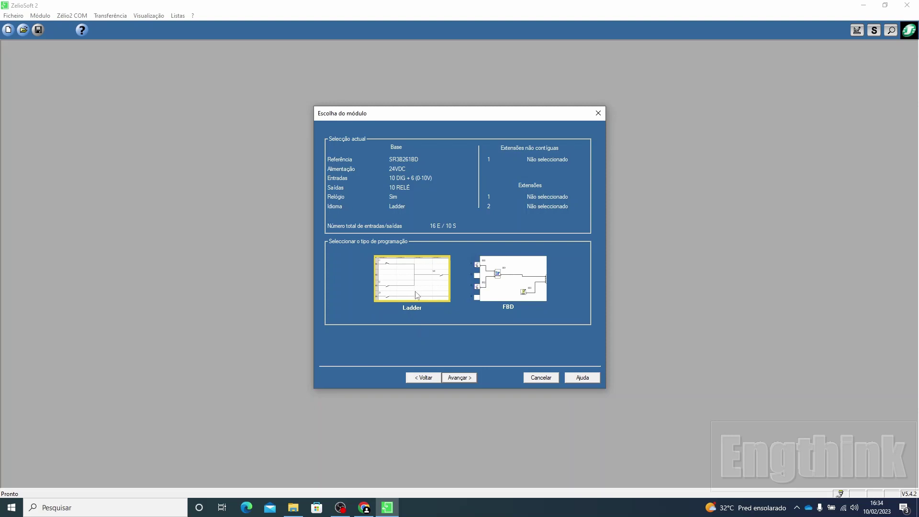
click(505, 283)
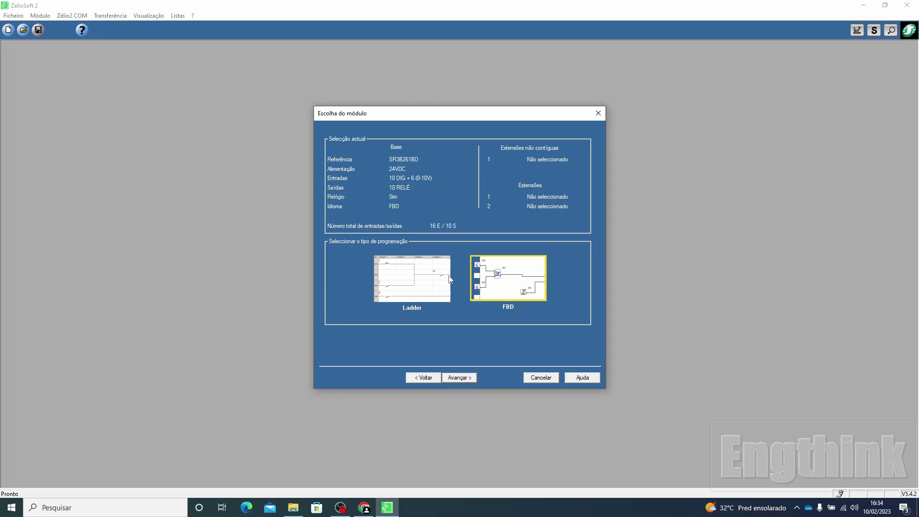
click(413, 280)
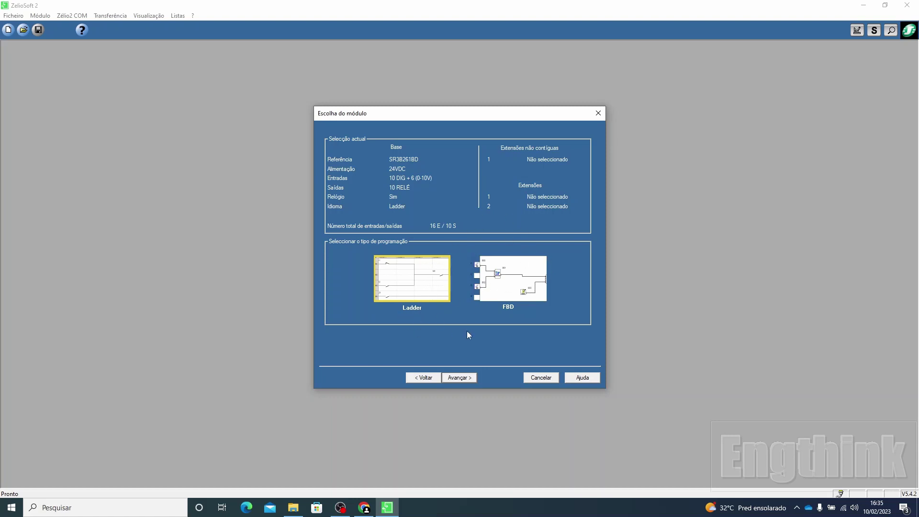
click(459, 378)
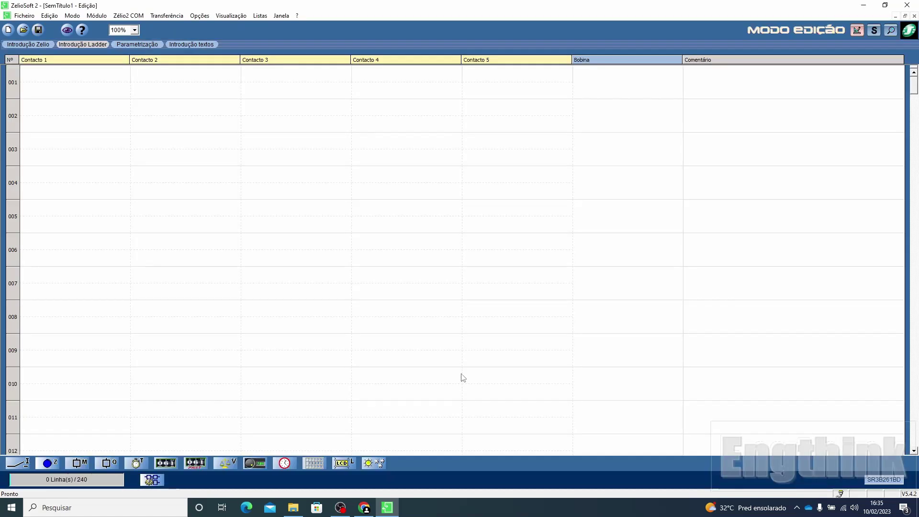
Try drawing connection lines across Contacto 1 and Contacto 2 of line 001, and clear them again
click(70, 89)
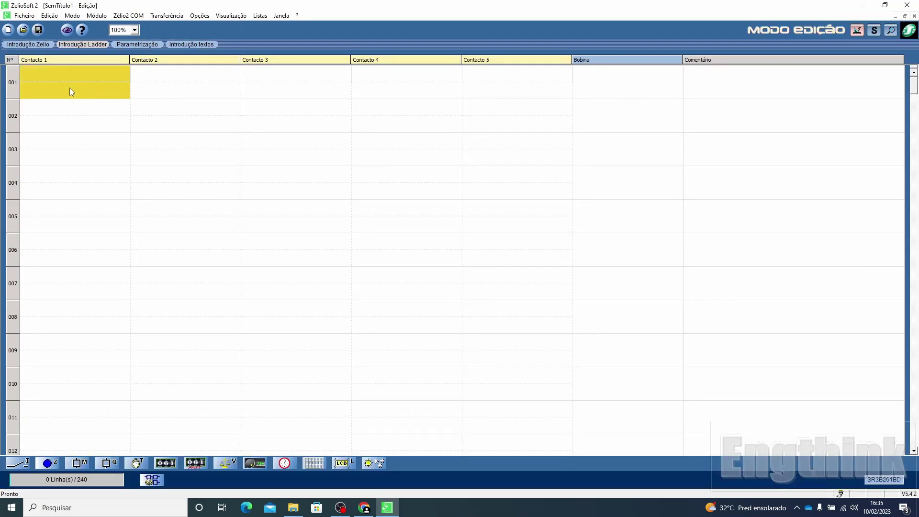
click(171, 87)
click(102, 87)
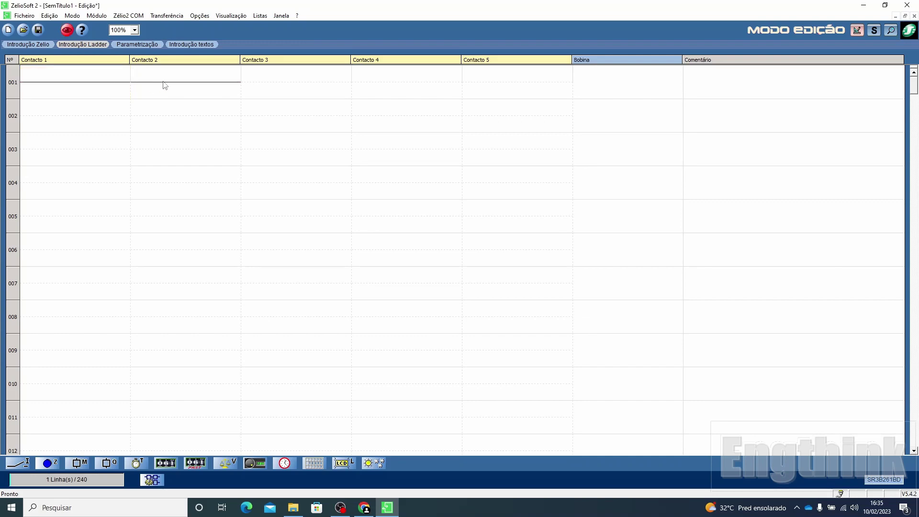
click(164, 86)
click(96, 84)
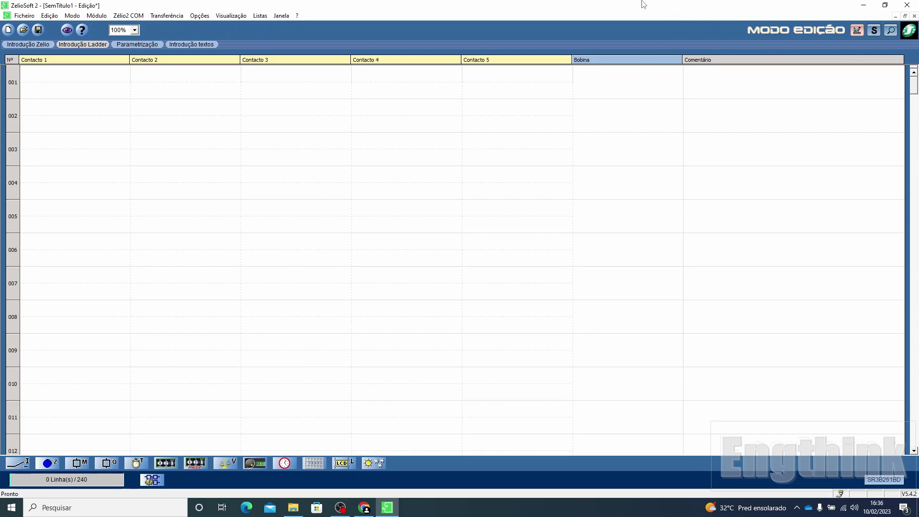
Review the available Ladder elements, from discrete inputs, Z keys, auxiliary relays and digital outputs to timers, counters, the fast counter and counter comparators
mouse_move(22, 467)
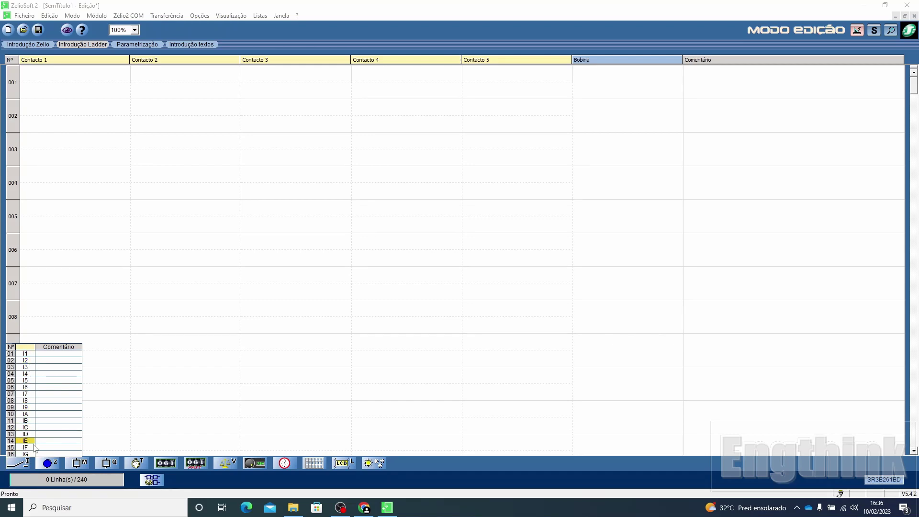
mouse_move(53, 466)
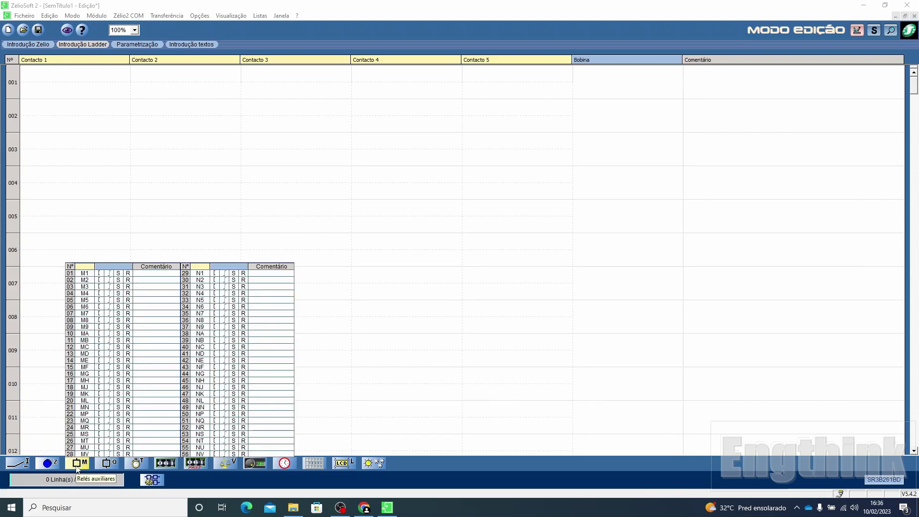
mouse_move(106, 465)
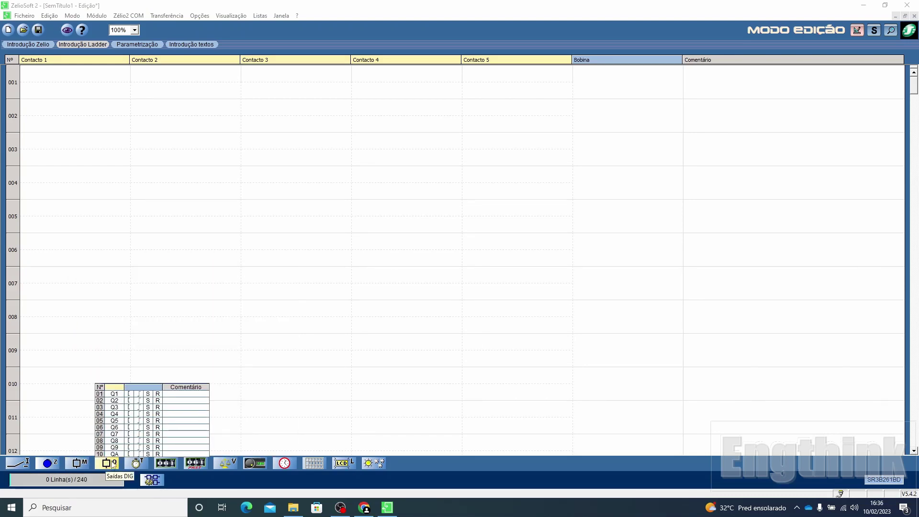
mouse_move(139, 464)
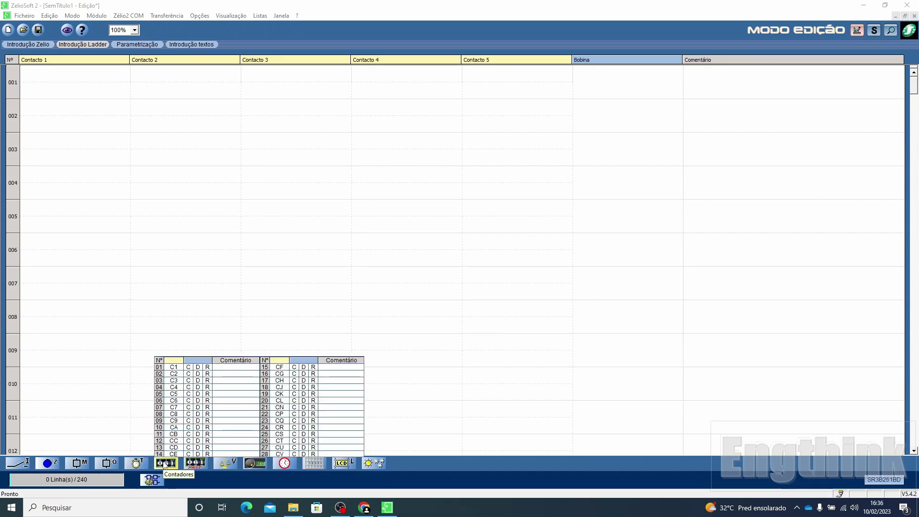
mouse_move(196, 464)
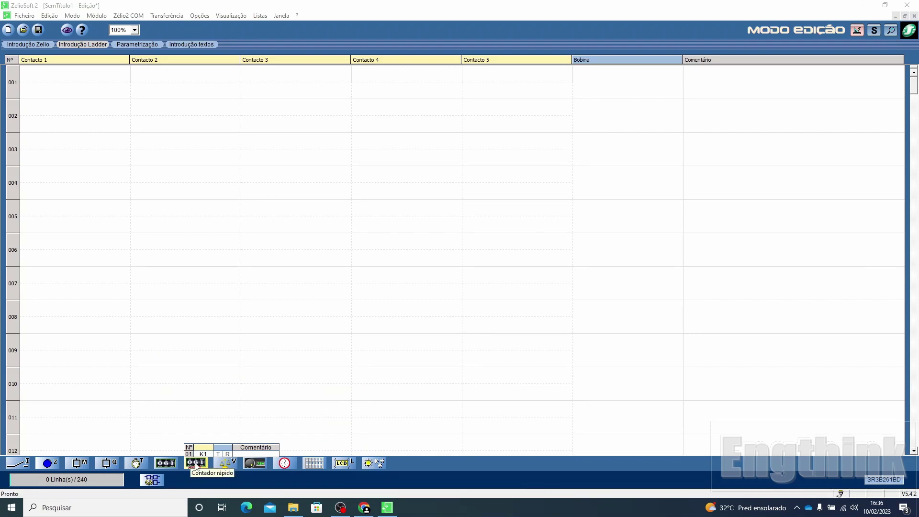
mouse_move(225, 465)
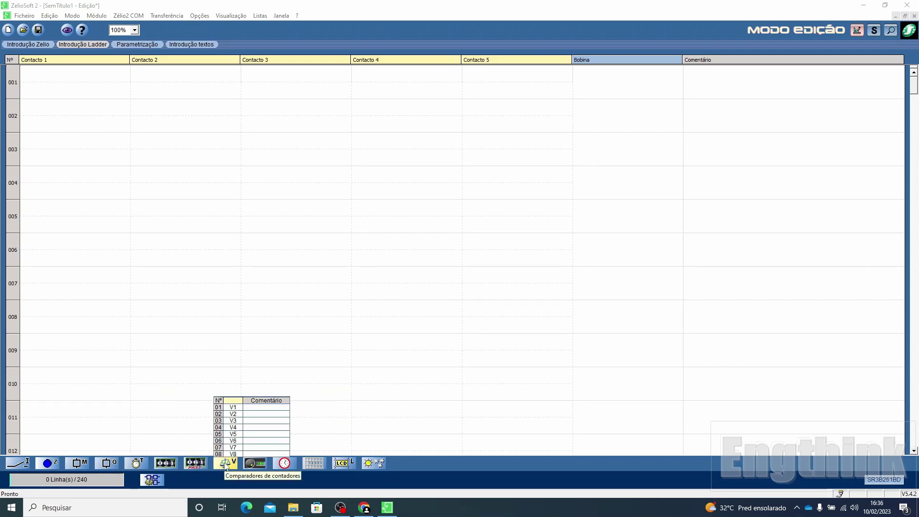